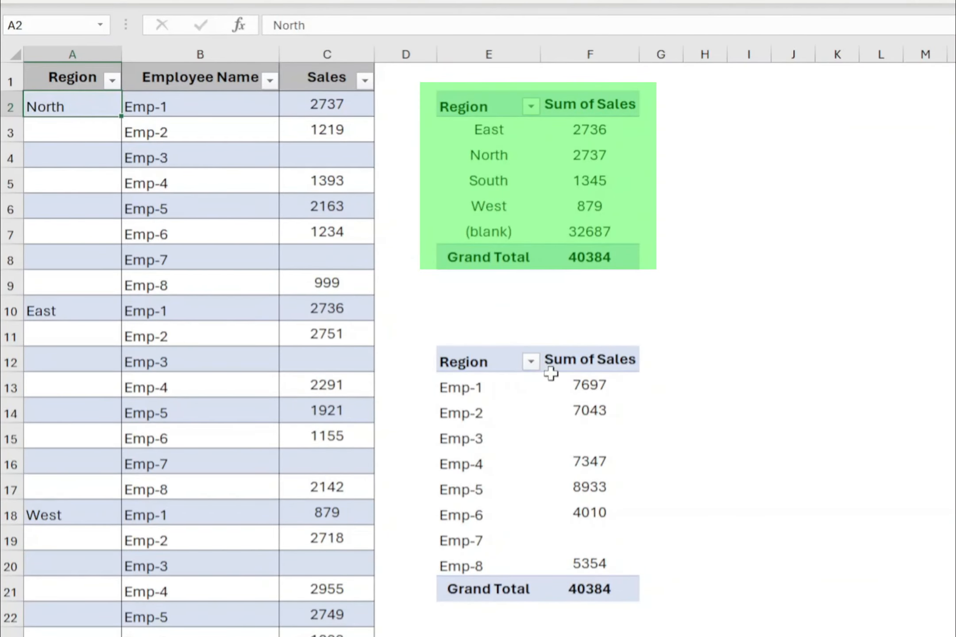
# Examine the blank Emp-3 and Emp-7 totals in the employee PivotTable and the matching empty Sales cells in column C.
pyautogui.click(571, 455)
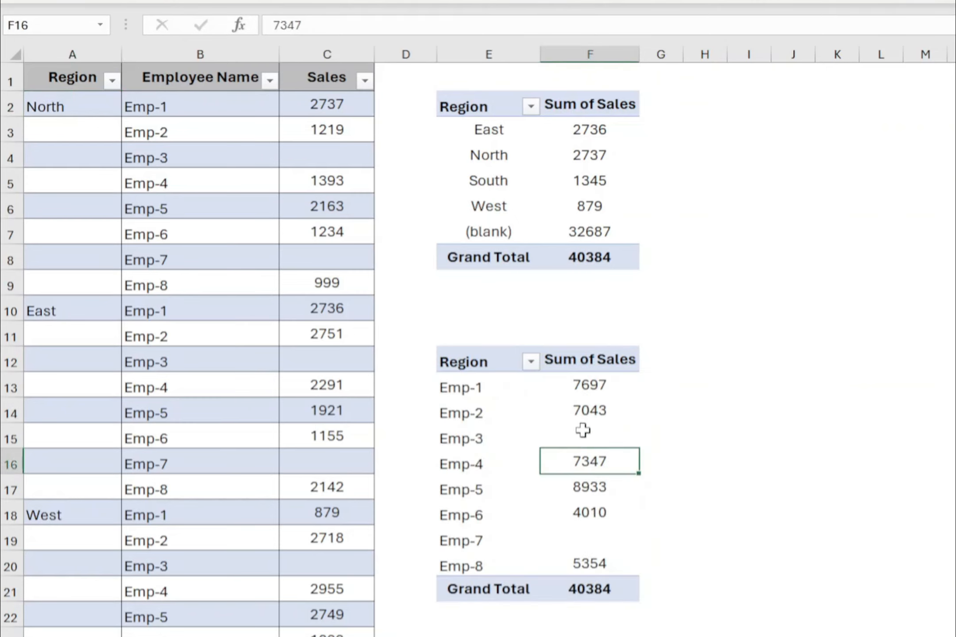
pyautogui.click(583, 432)
pyautogui.click(592, 535)
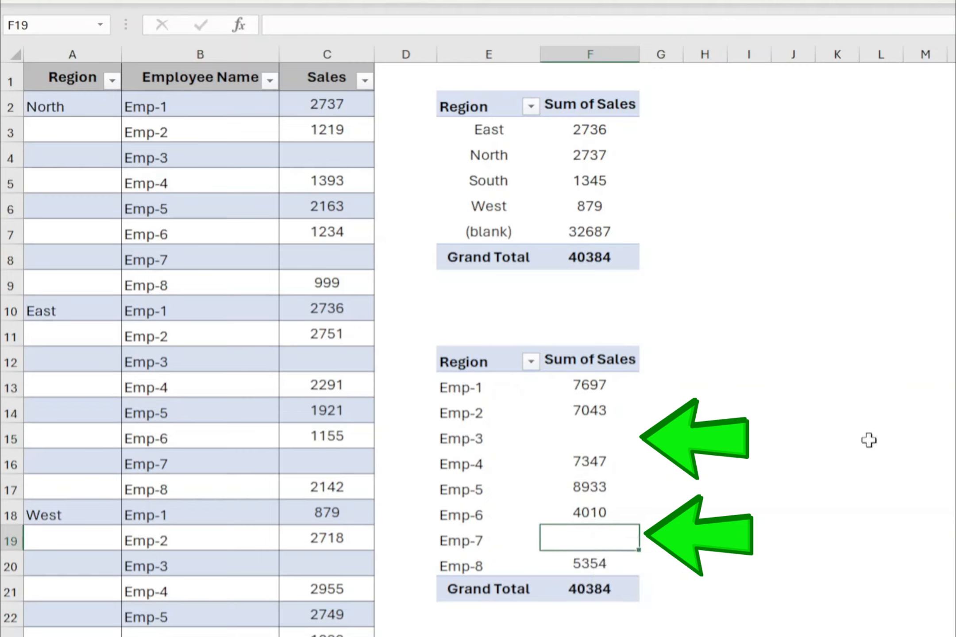
pyautogui.click(352, 153)
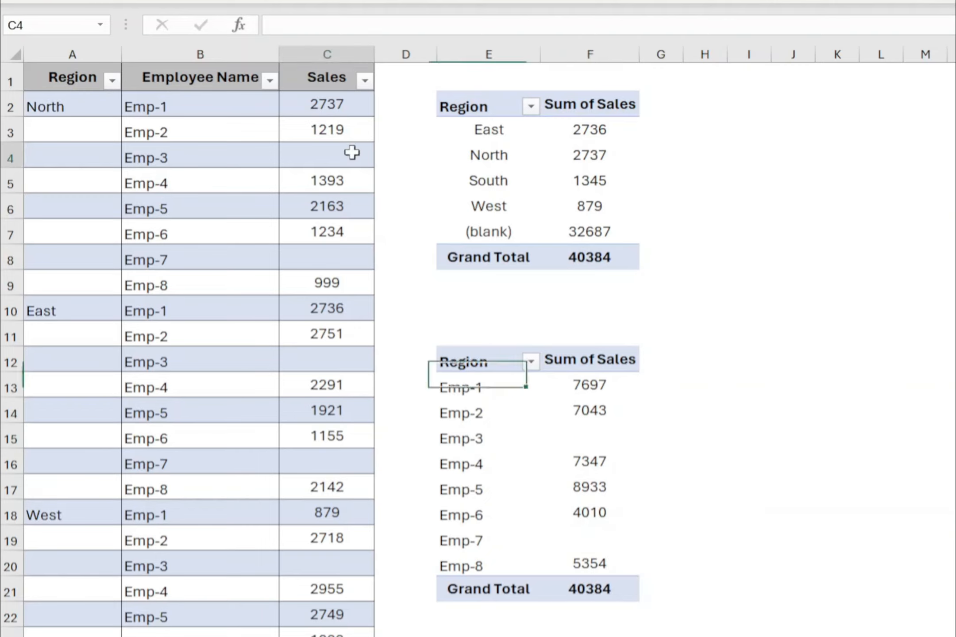
pyautogui.click(328, 260)
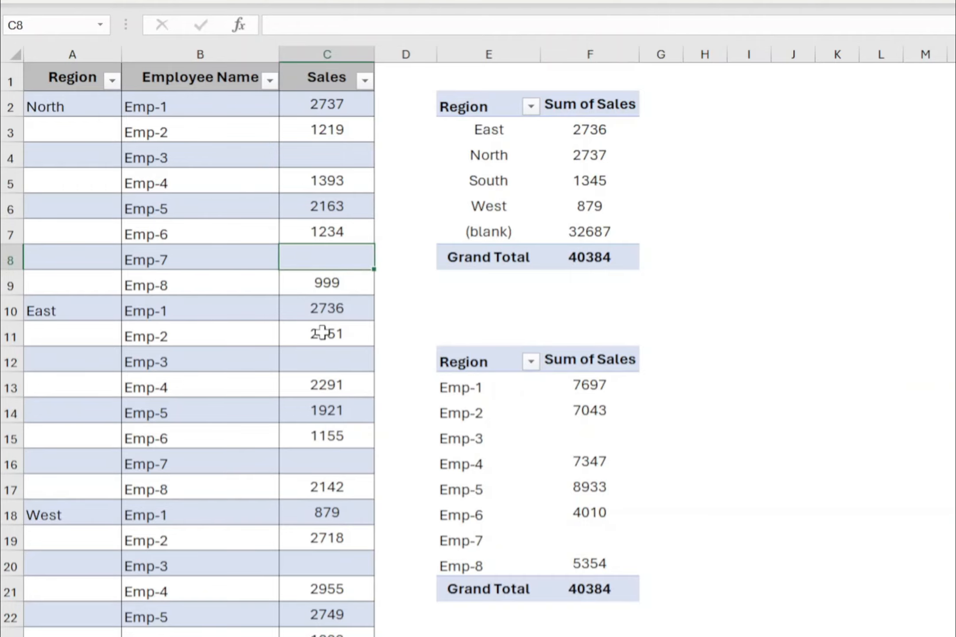
pyautogui.click(349, 153)
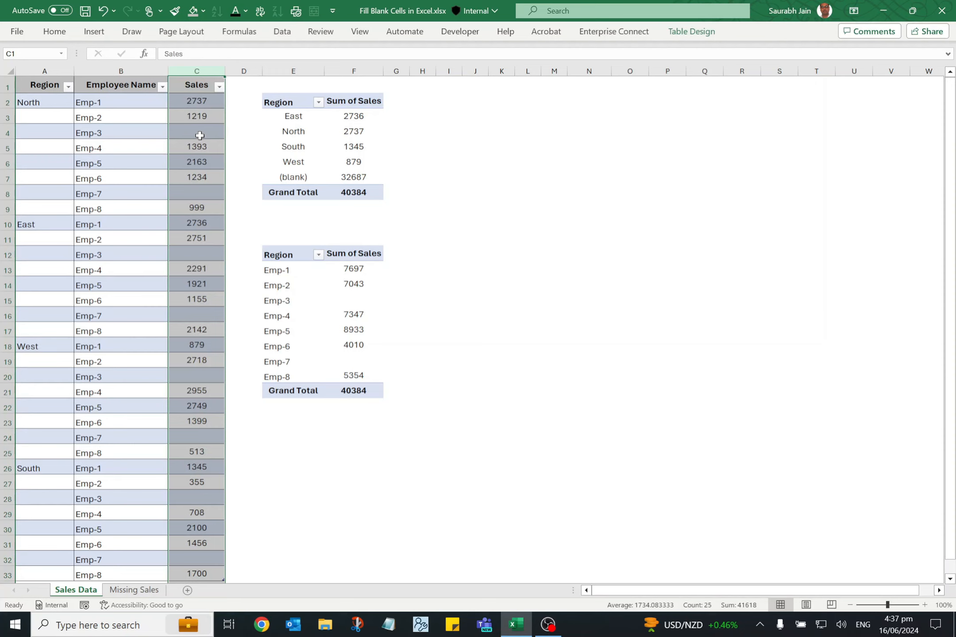
pyautogui.click(200, 136)
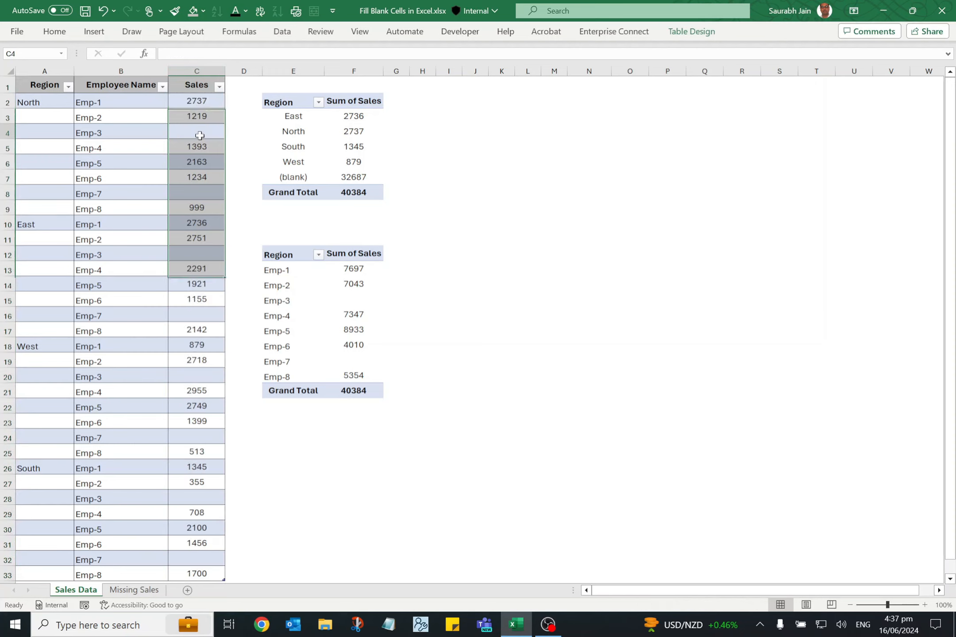
# Select only the blank cells in the Sales column using Go To Special and fill them all with 0.
pyautogui.click(200, 100)
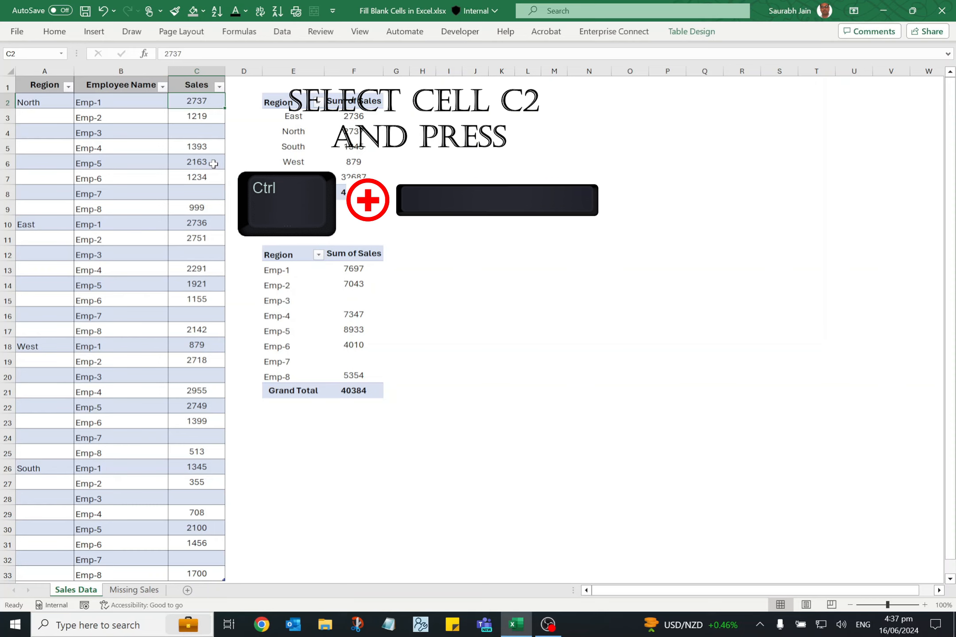
pyautogui.hotkey('ctrl', 'space')
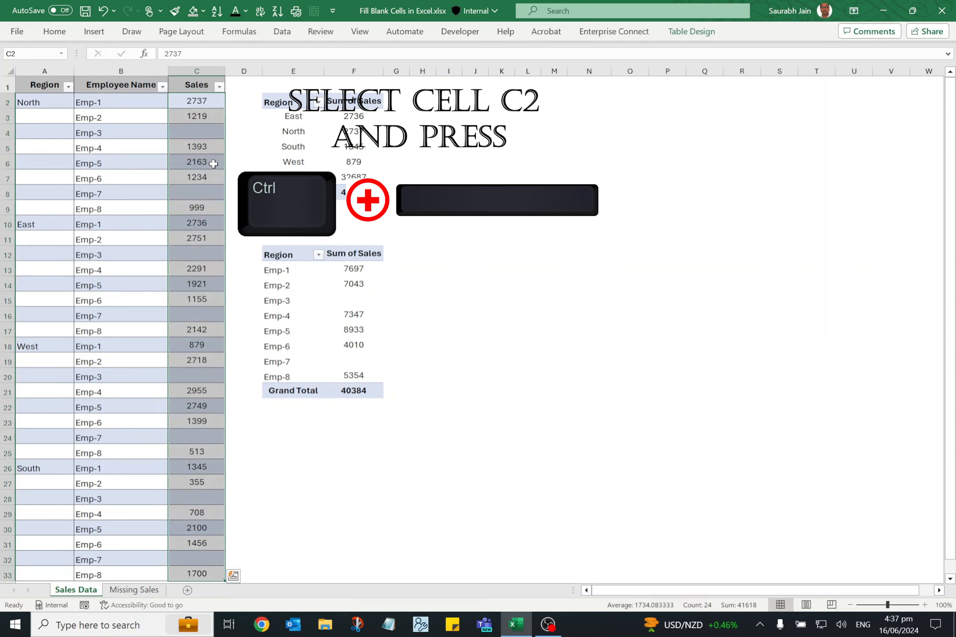
pyautogui.press('F5')
pyautogui.moveTo(690, 138); pyautogui.dragTo(303, 157)
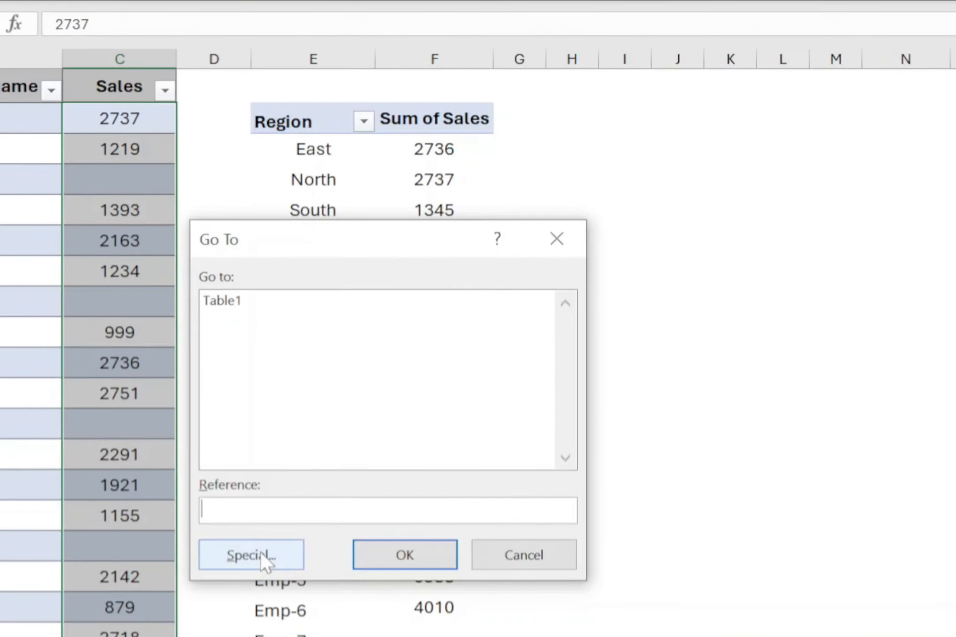
pyautogui.click(261, 553)
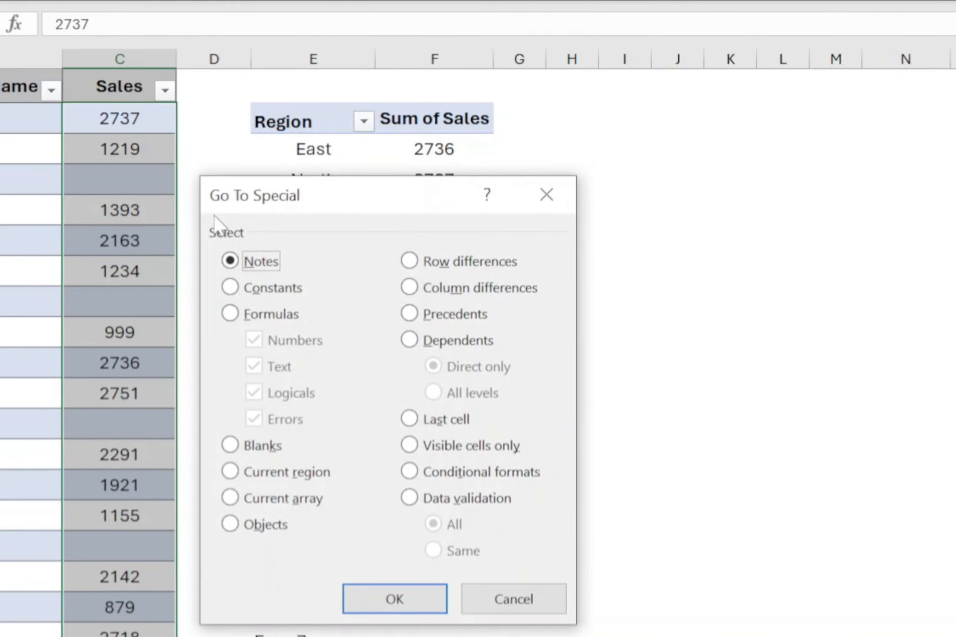
pyautogui.click(234, 442)
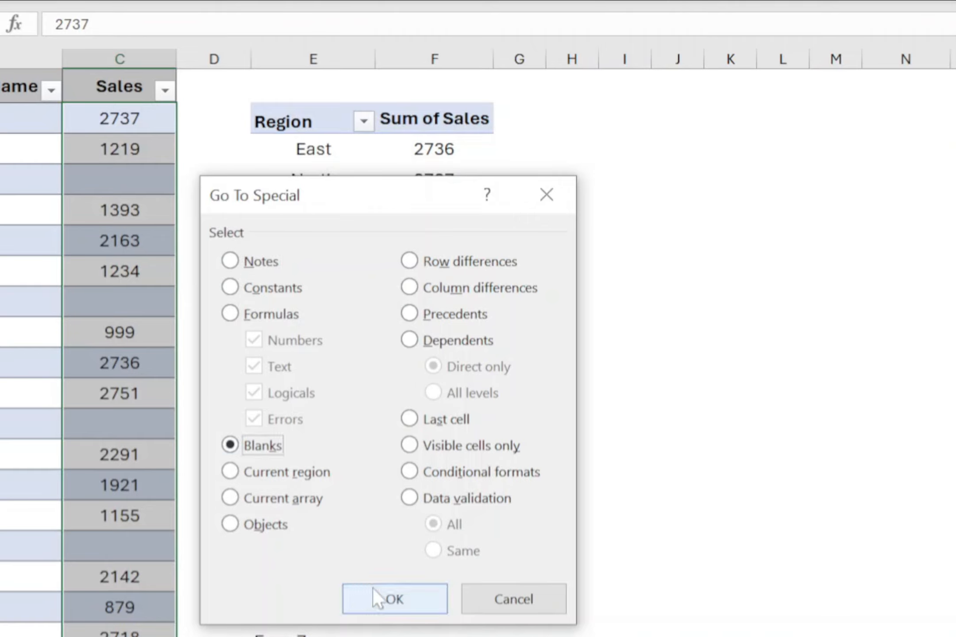
pyautogui.click(388, 594)
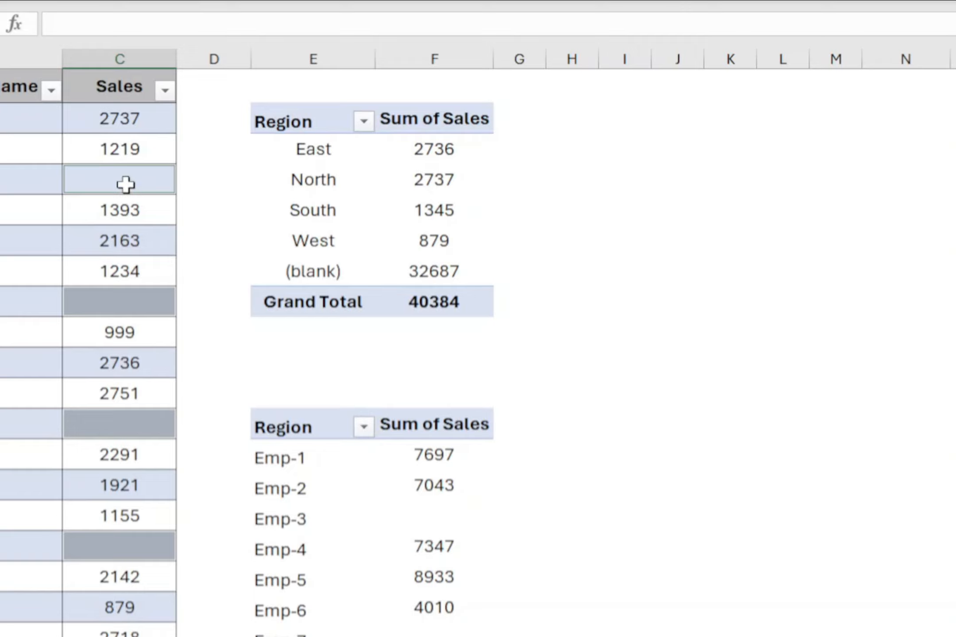
pyautogui.write('0')
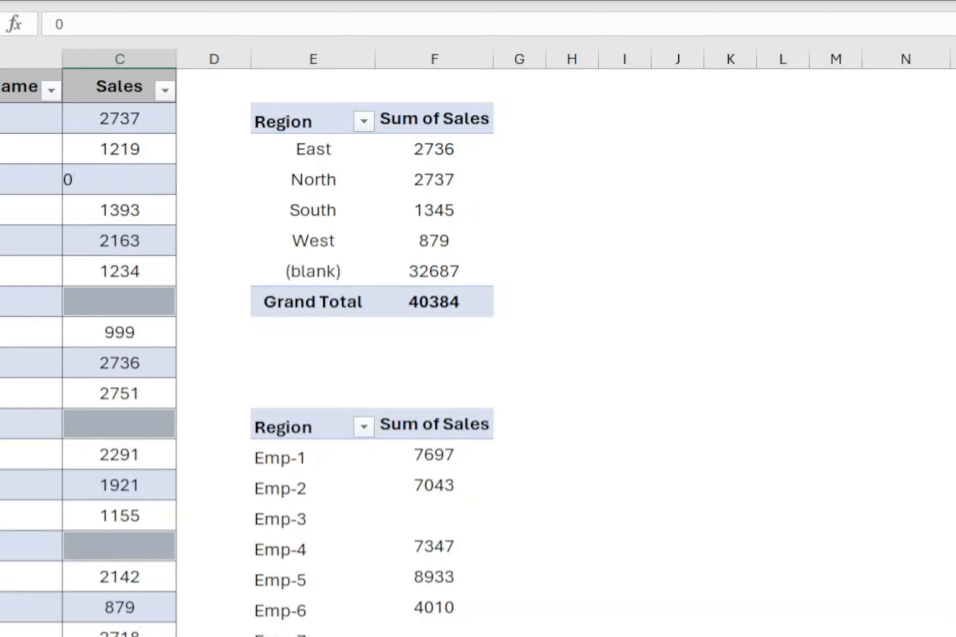
pyautogui.hotkey('ctrl', 'Return')
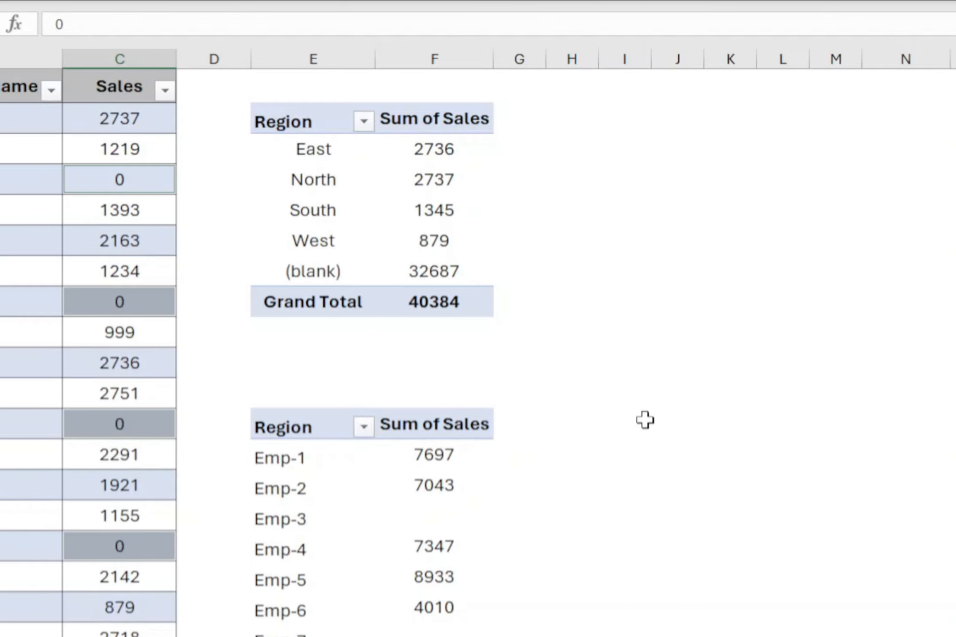
# Refresh the employee PivotTable, and check the (blank) row of the region PivotTable against the empty Region cells.
pyautogui.rightClick(434, 608)
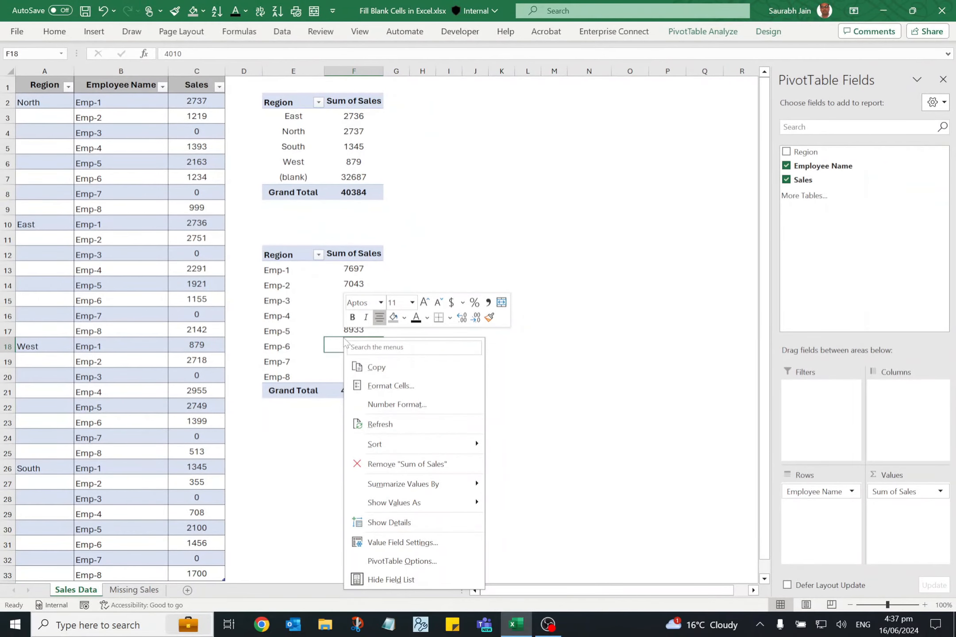
pyautogui.click(392, 422)
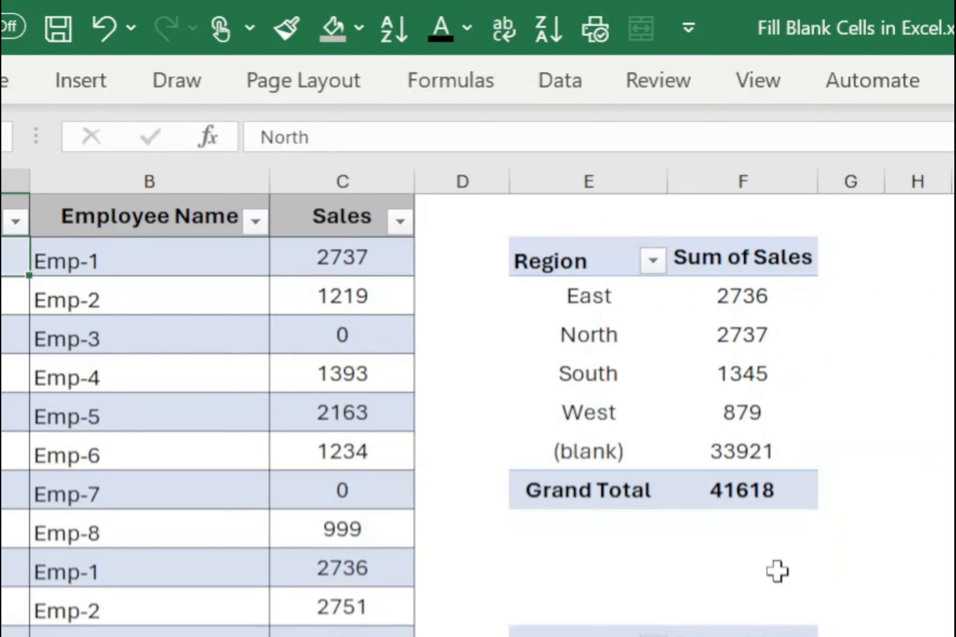
pyautogui.click(621, 384)
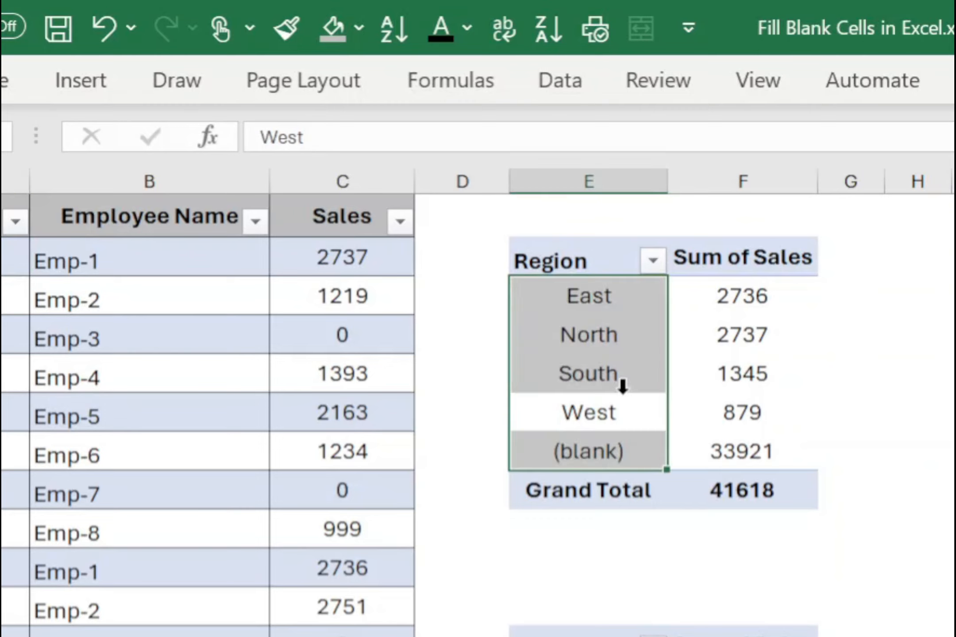
pyautogui.click(674, 400)
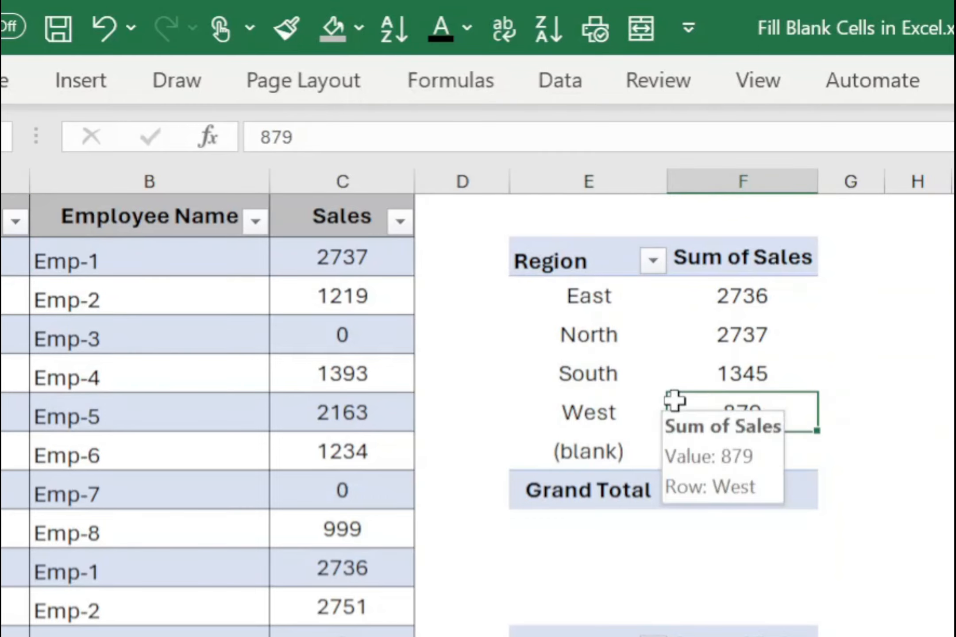
pyautogui.click(585, 453)
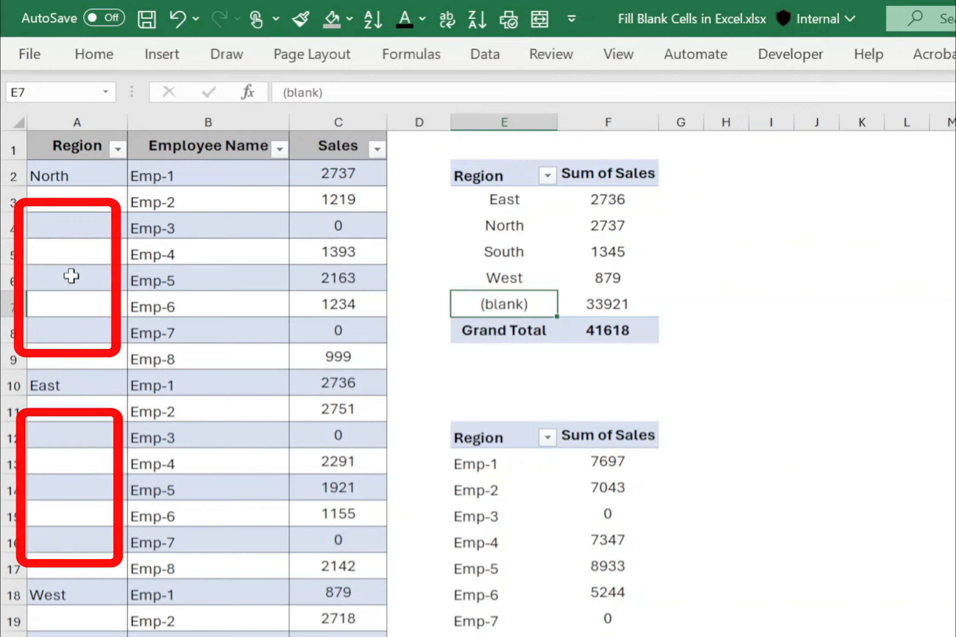
pyautogui.click(69, 204)
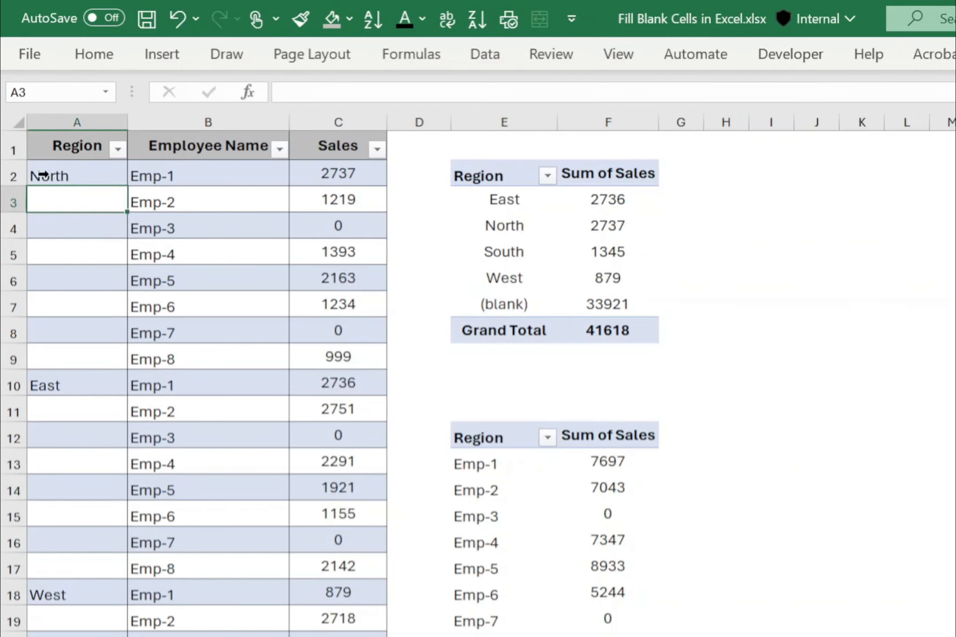
# Select the blank cells in the Region column using Go To Special and fill them all with the region above, entering =A2.
pyautogui.click(79, 175)
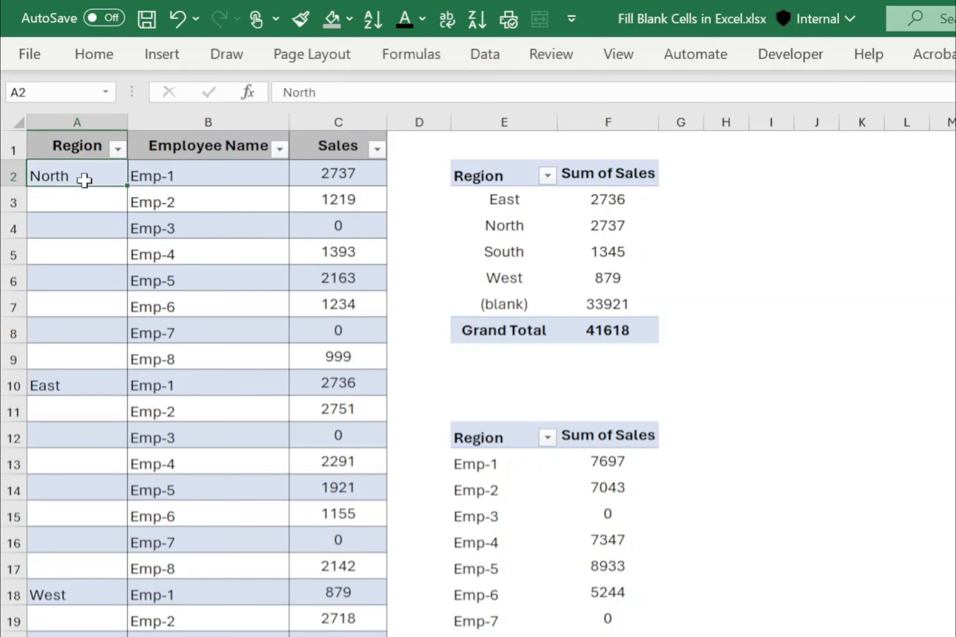
pyautogui.hotkey('ctrl', 'space')
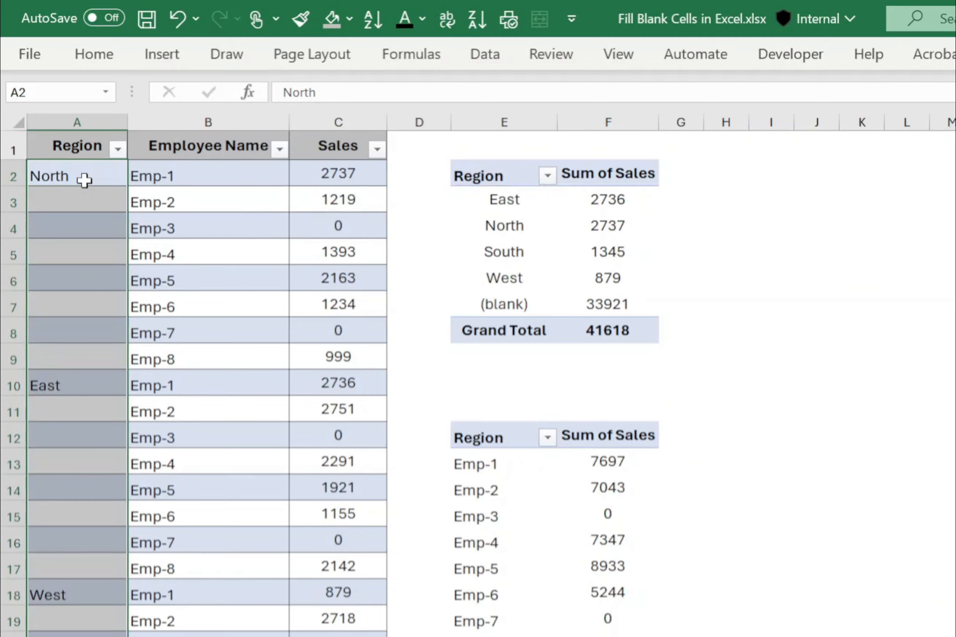
pyautogui.press('F5')
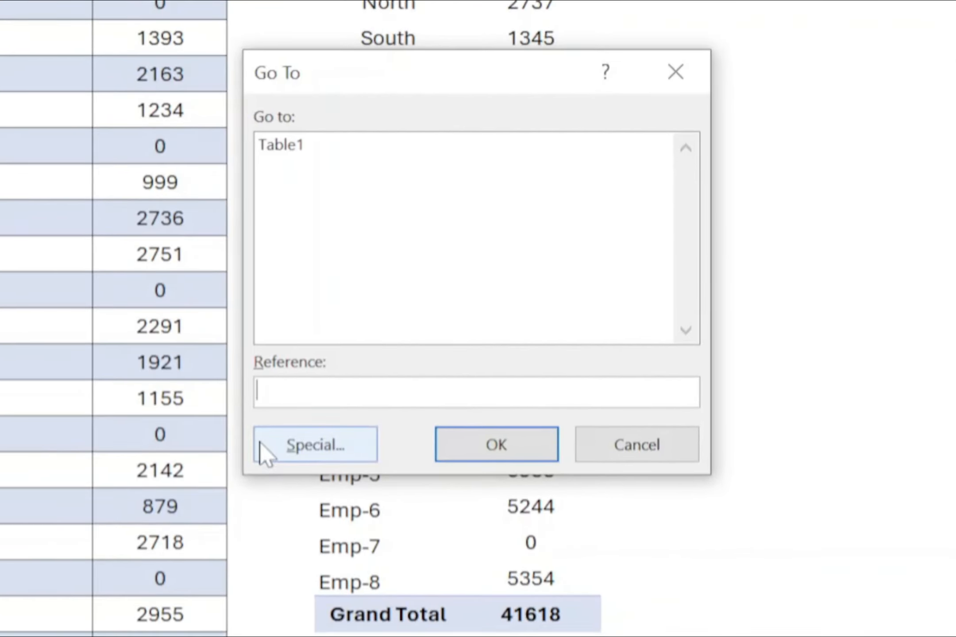
pyautogui.click(334, 452)
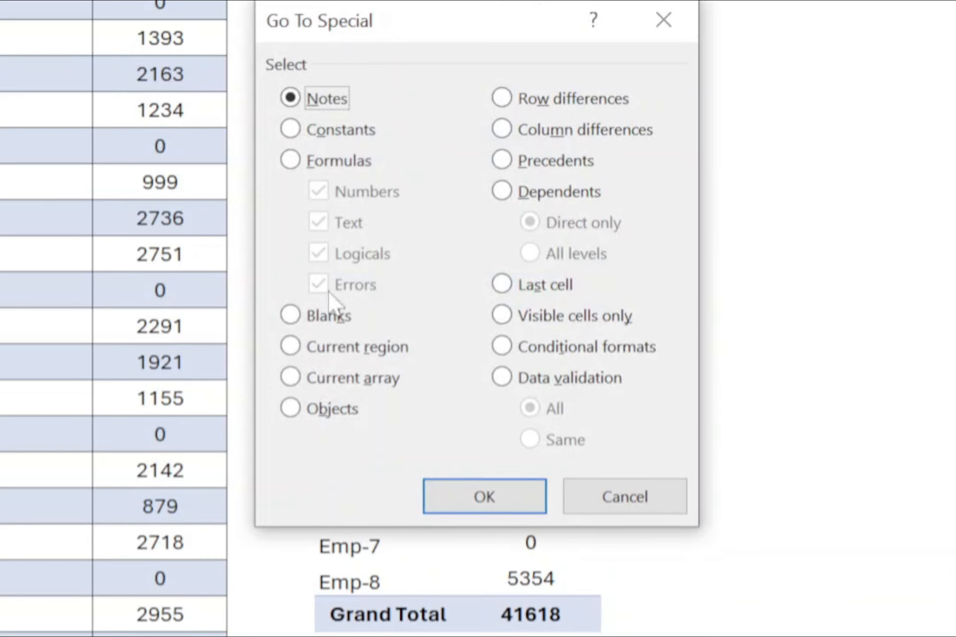
pyautogui.click(294, 317)
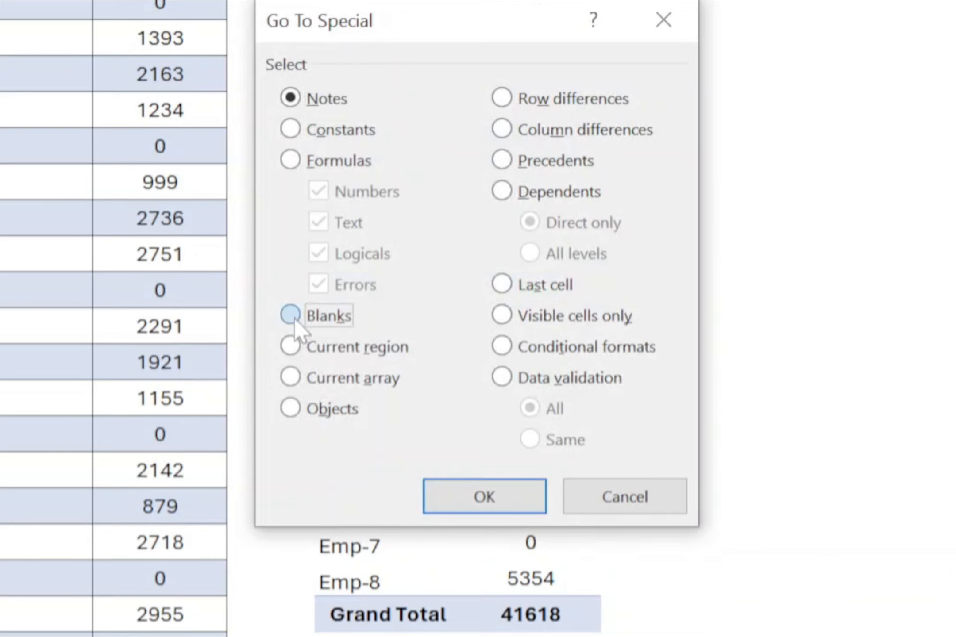
pyautogui.click(467, 503)
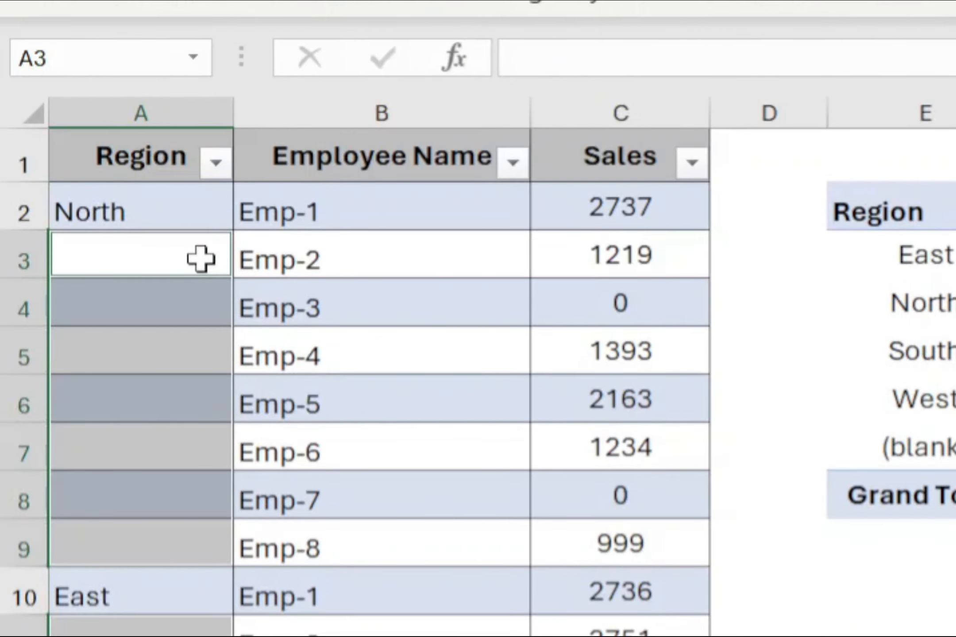
pyautogui.write('=')
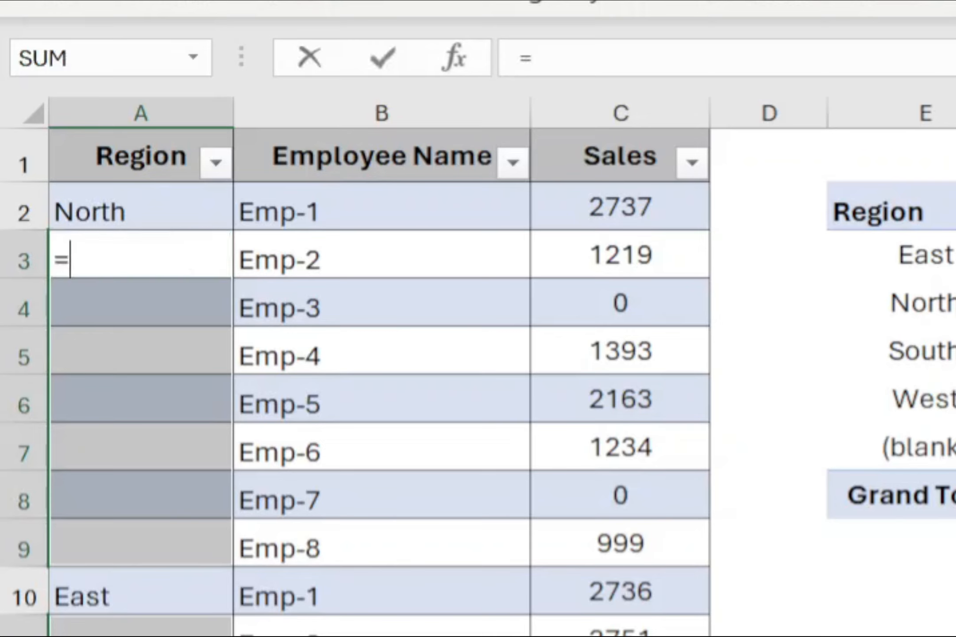
pyautogui.click(164, 201)
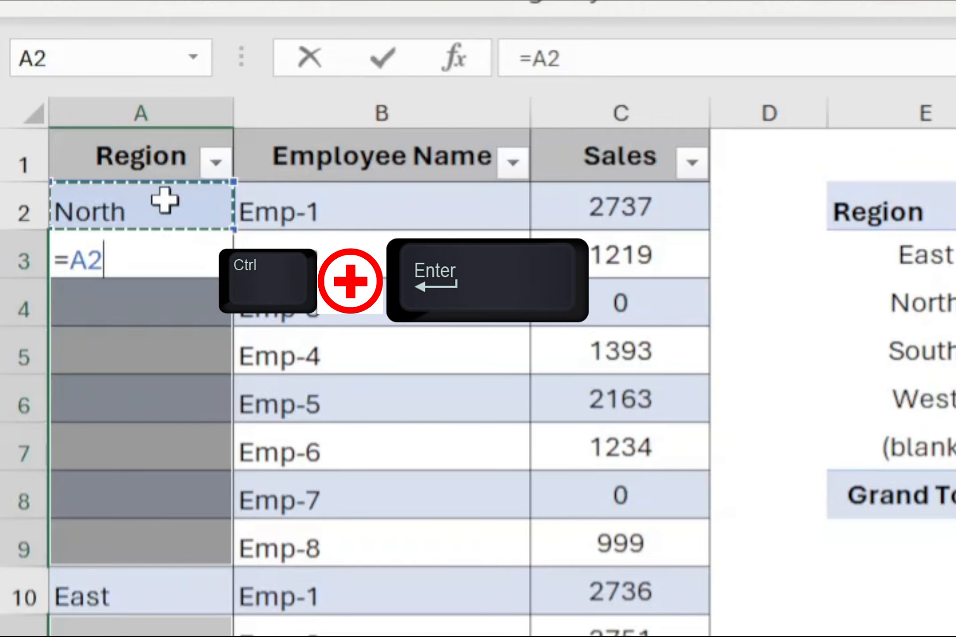
pyautogui.hotkey('ctrl', 'Return')
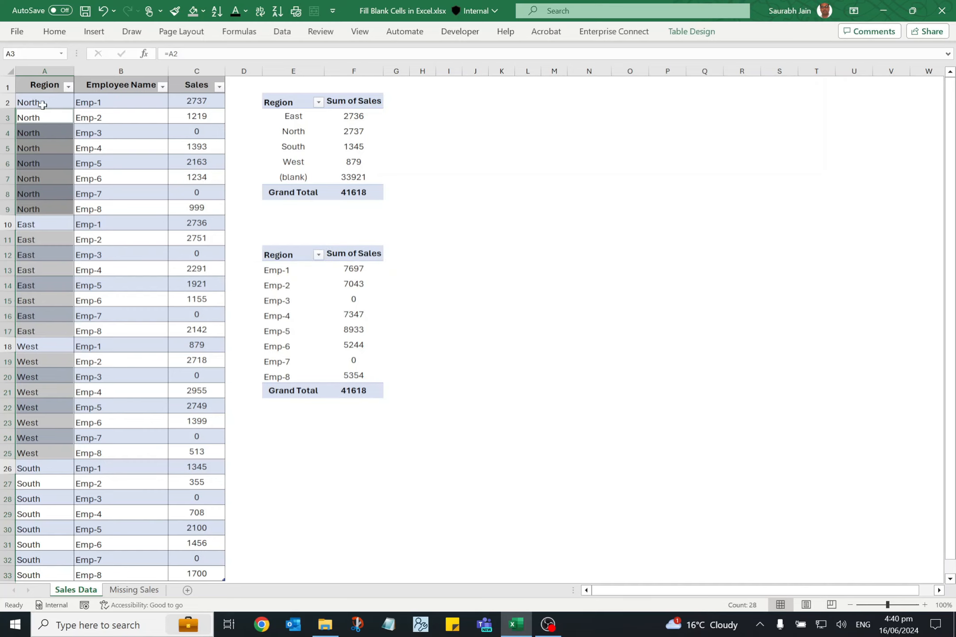
# Refresh the region PivotTable so it uses the filled Region column.
pyautogui.click(314, 160)
pyautogui.rightClick(314, 160)
pyautogui.click(356, 229)
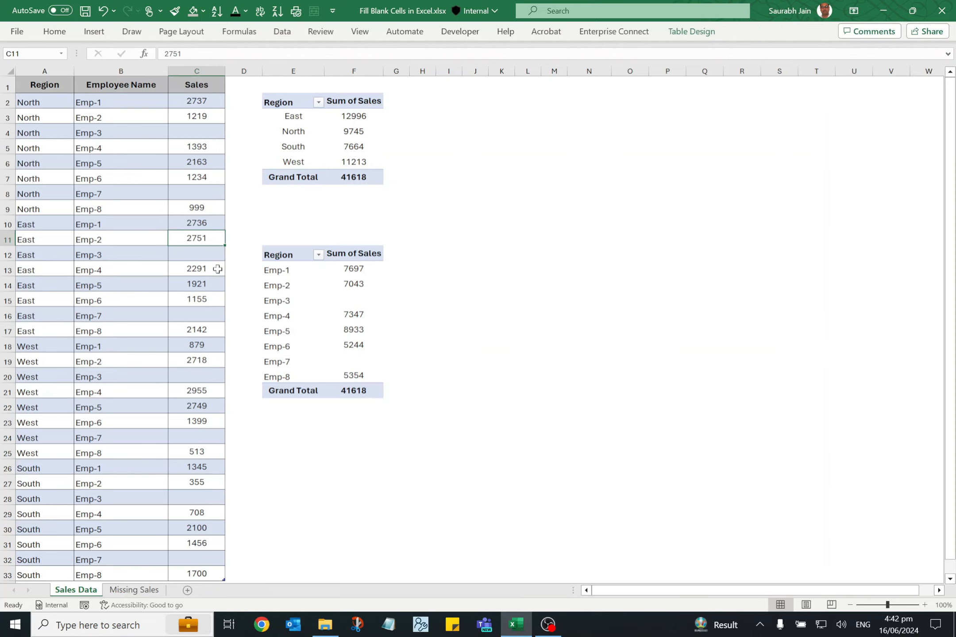
# Review the Emp-3 and Emp-7 sales by region on the Missing Sales sheet, and return to the Sales Data sheet.
pyautogui.click(133, 590)
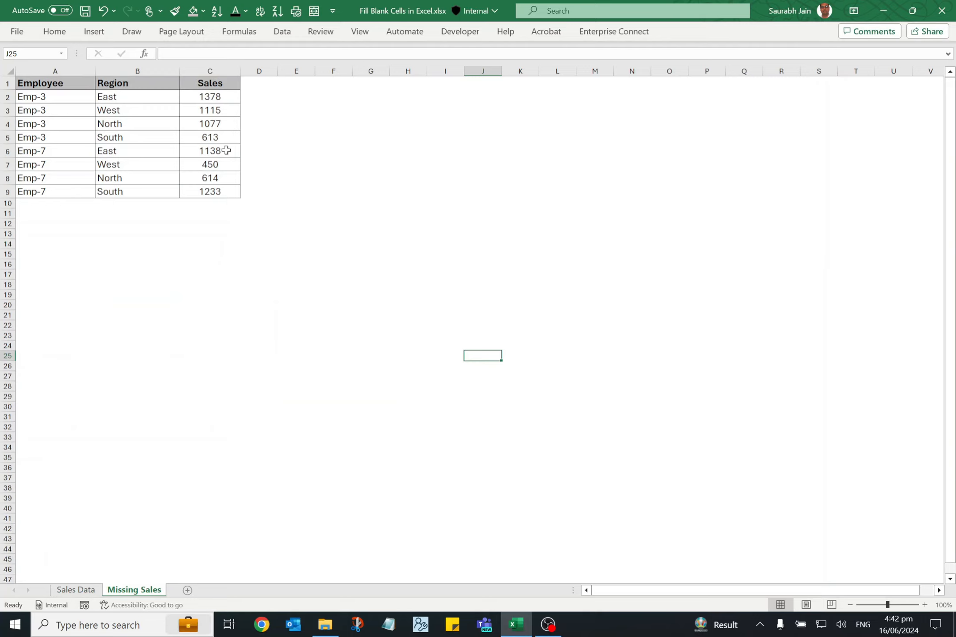
pyautogui.click(82, 595)
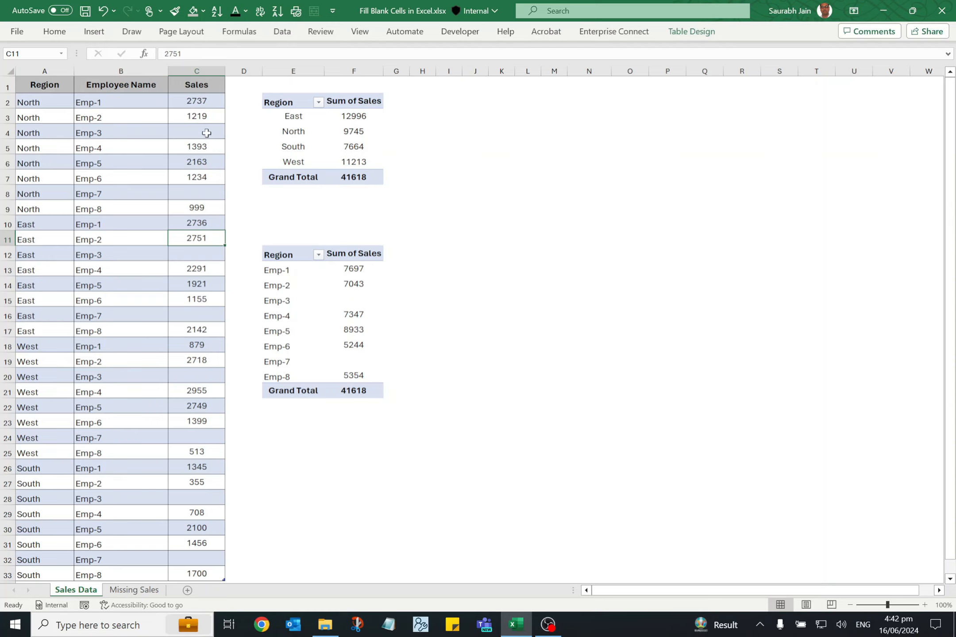
pyautogui.click(200, 148)
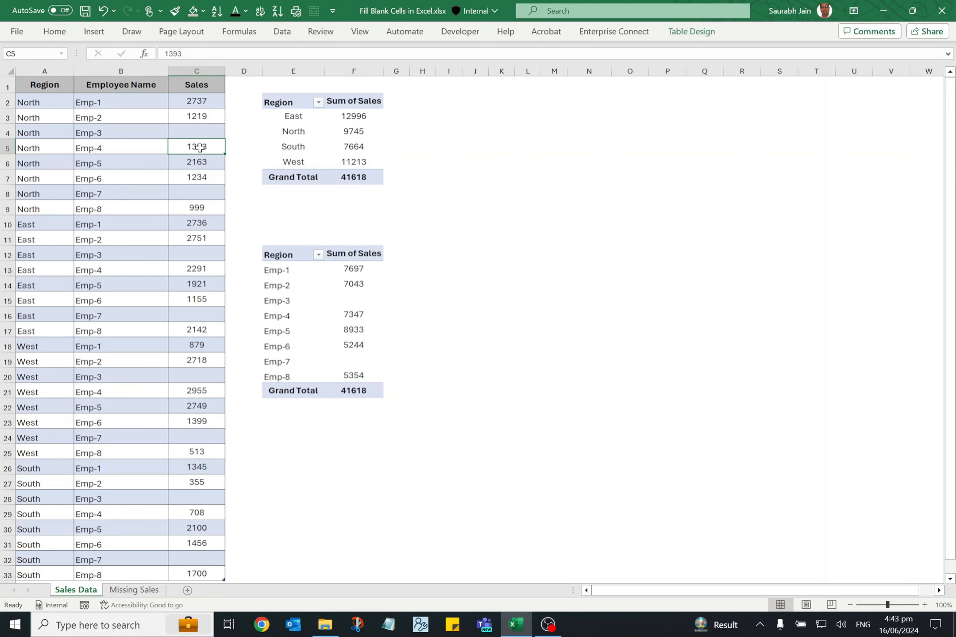
# Select only the blank cells of the table's Sales column using Go To Special with the Blanks option.
pyautogui.click(207, 102)
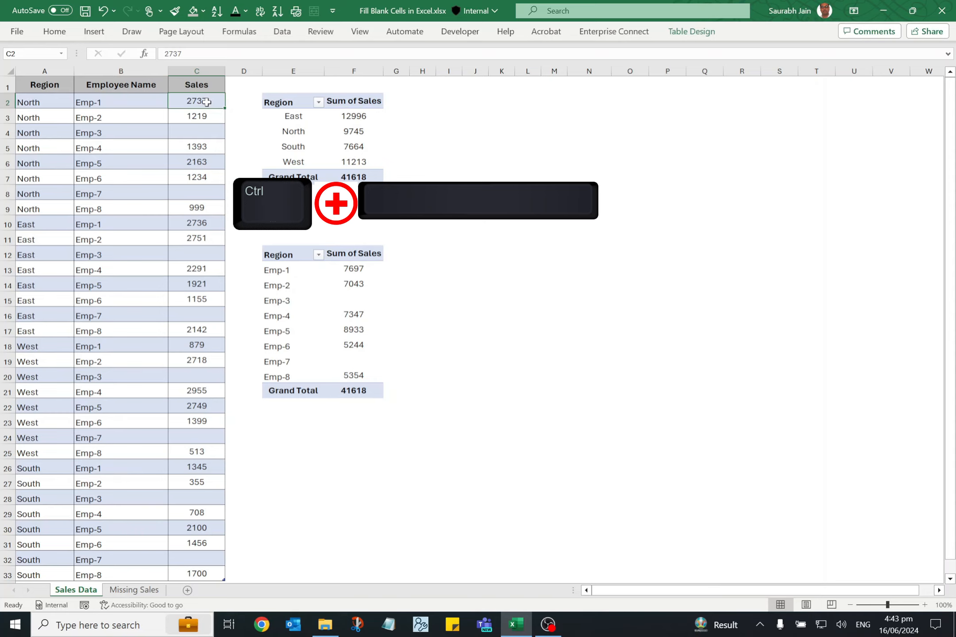
pyautogui.hotkey('ctrl', 'space')
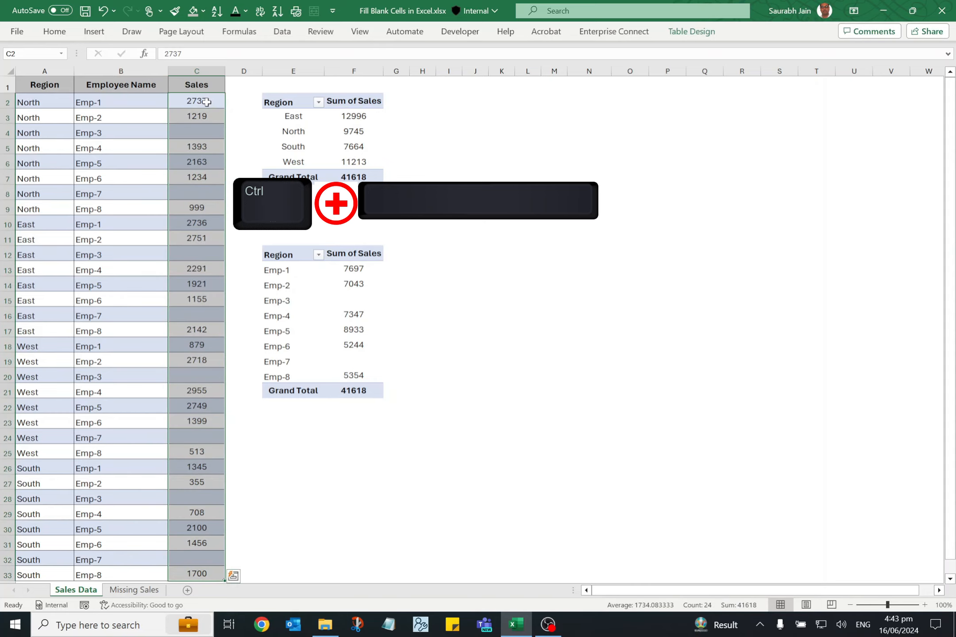
pyautogui.press('F5')
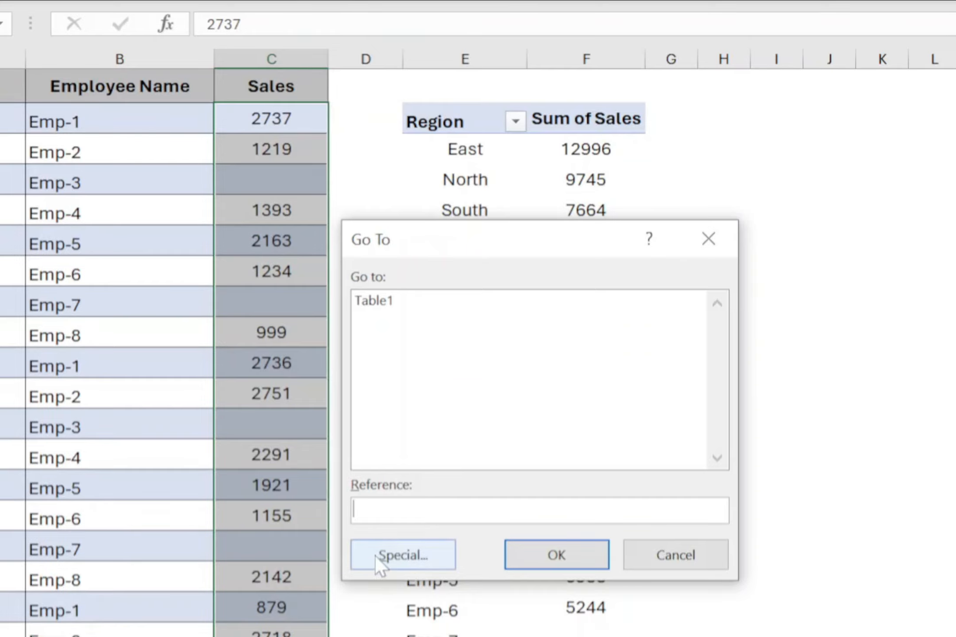
pyautogui.click(380, 556)
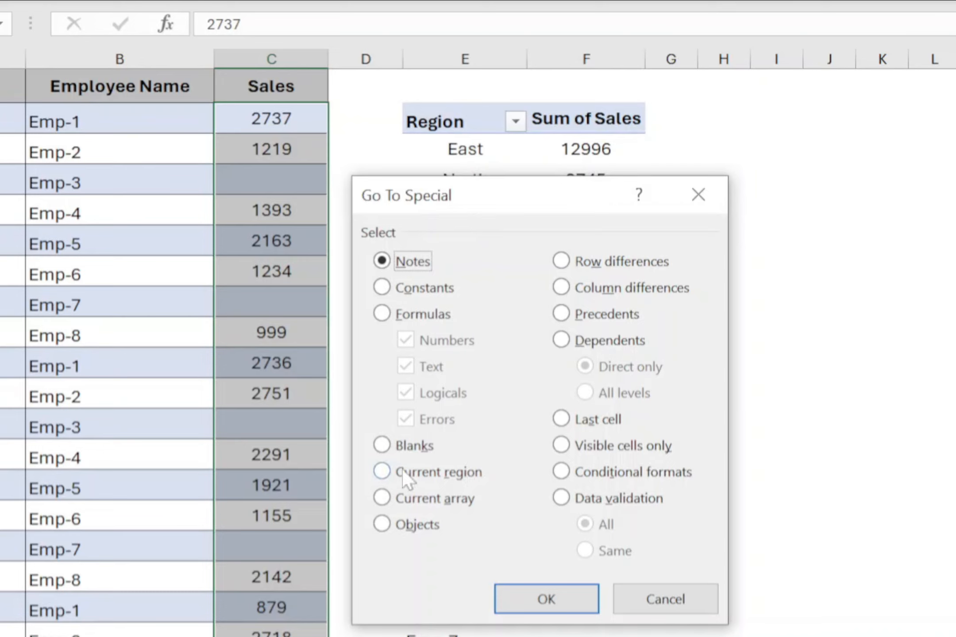
pyautogui.click(388, 448)
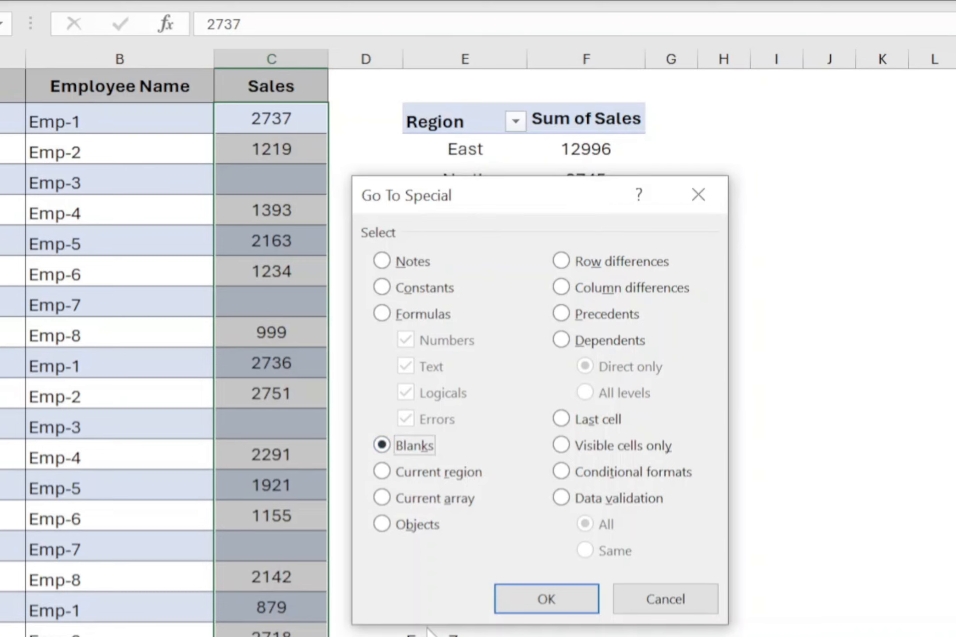
pyautogui.click(549, 603)
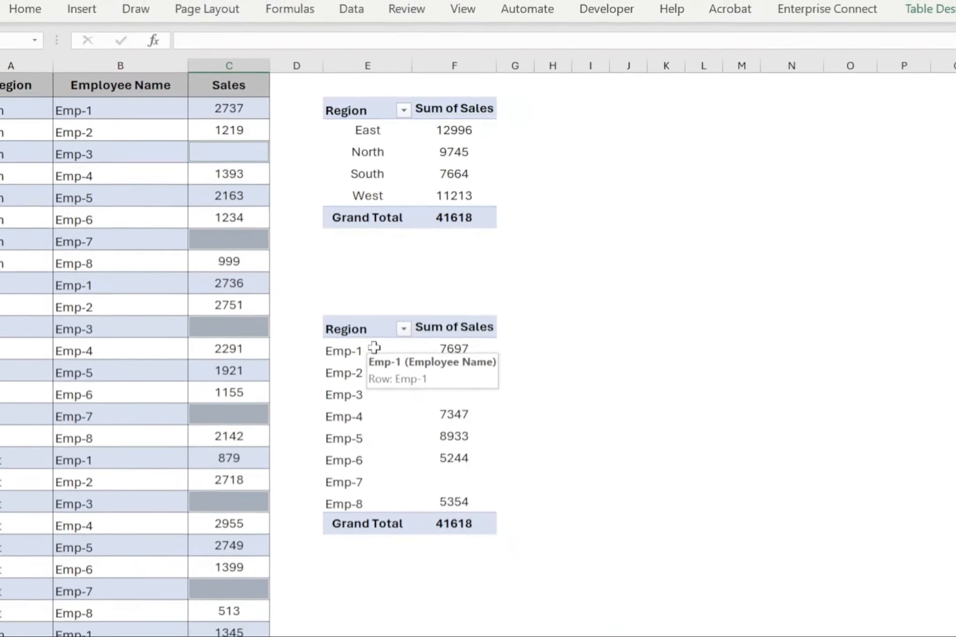
# Start an INDEX formula in the selected blanks with the Missing Sales figures, absolute range 'Missing Sales'!$C$2:$C$9, as its array.
pyautogui.write('=index(')
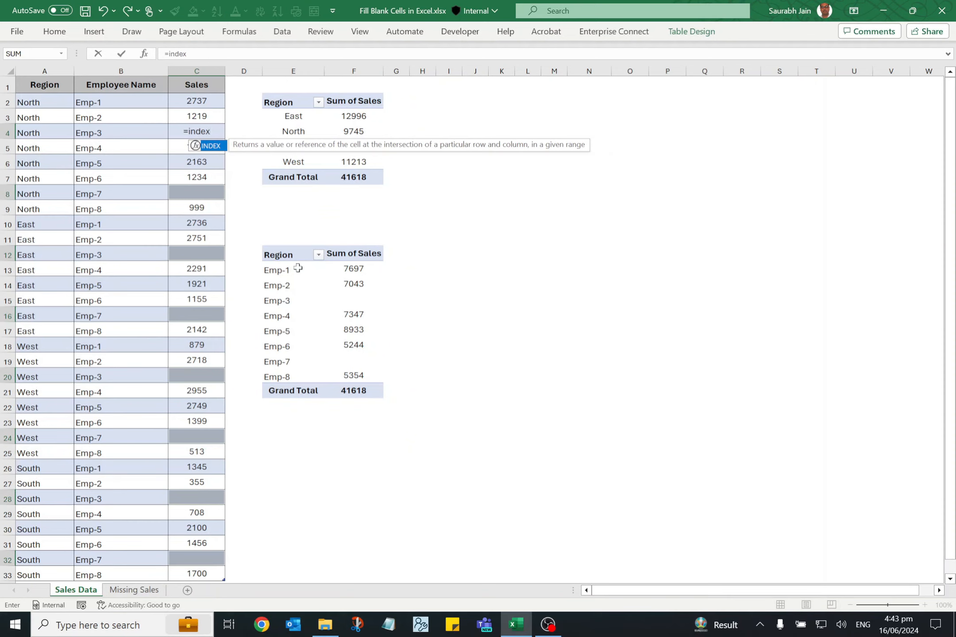
pyautogui.click(136, 590)
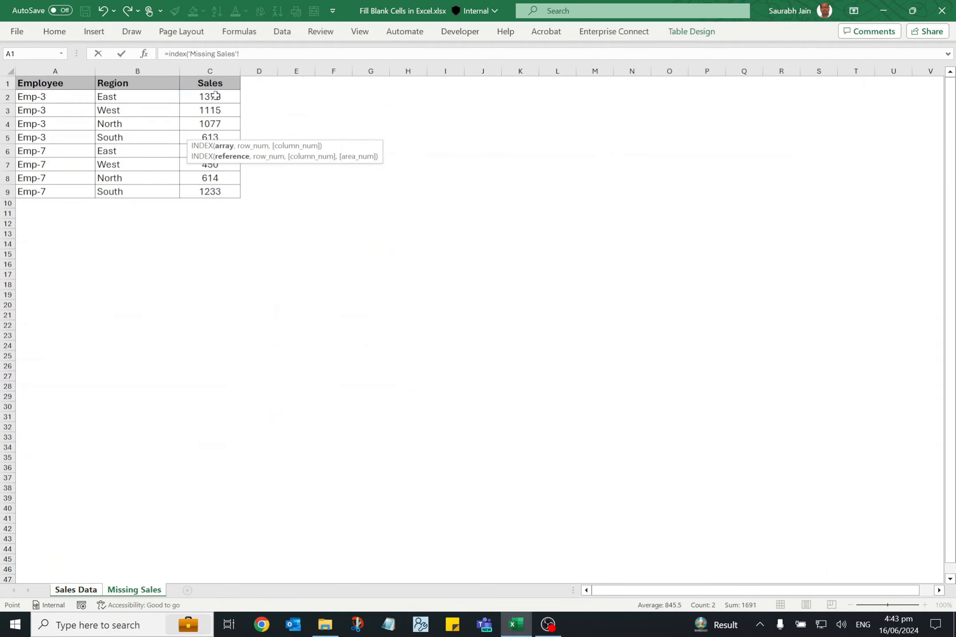
pyautogui.moveTo(215, 96); pyautogui.dragTo(215, 193)
pyautogui.press('F4')
pyautogui.write(',')
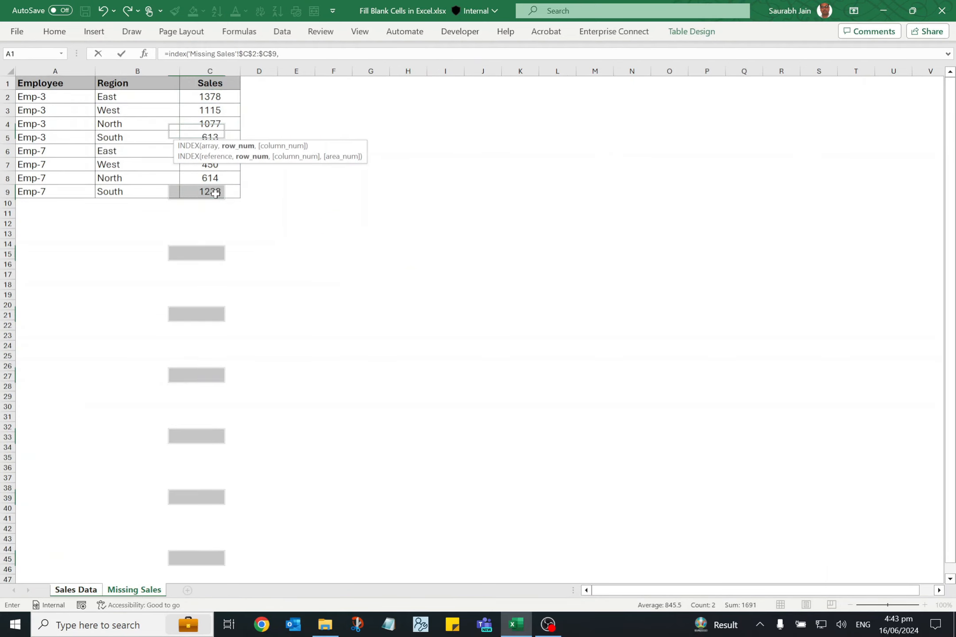
pyautogui.write('match(1,')
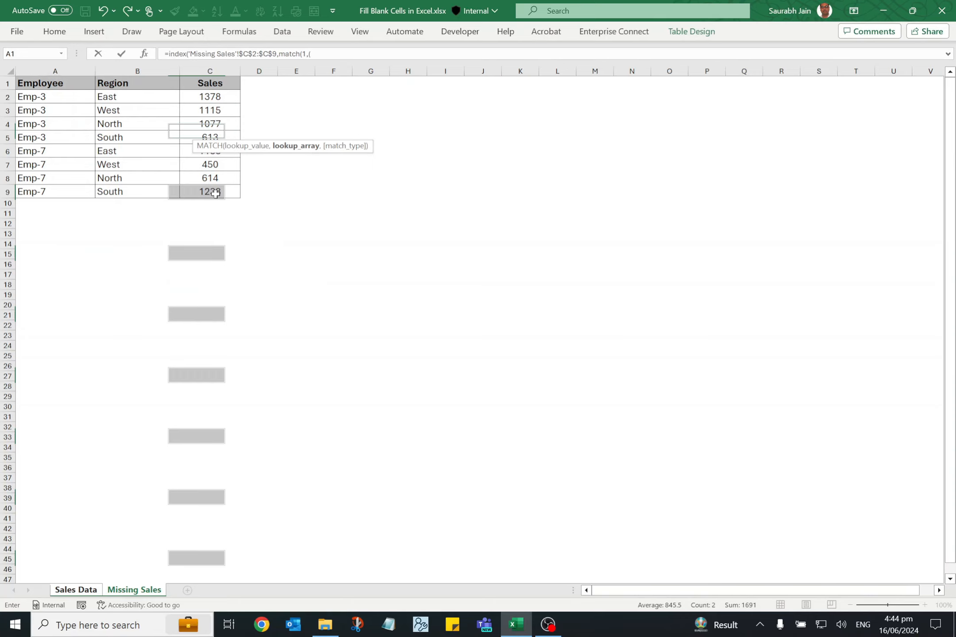
pyautogui.write('(')
# Add MATCH with lookup value 1 and the region condition 'Sales Data'!A2='Missing Sales'!$B$2:$B$9 as the row argument.
pyautogui.click(83, 590)
pyautogui.click(53, 103)
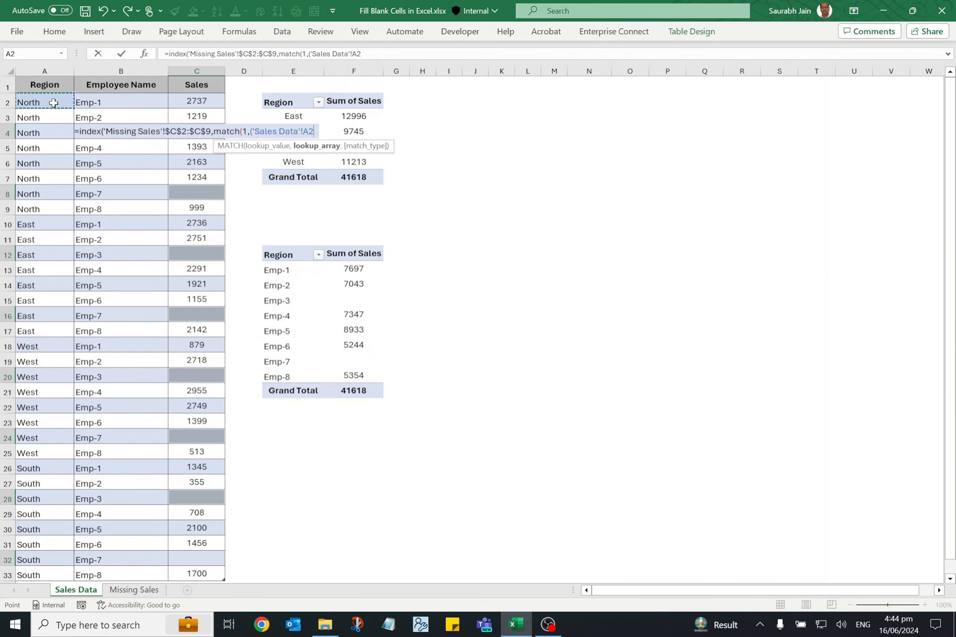
pyautogui.write('=')
pyautogui.click(134, 590)
pyautogui.moveTo(116, 97); pyautogui.dragTo(123, 191)
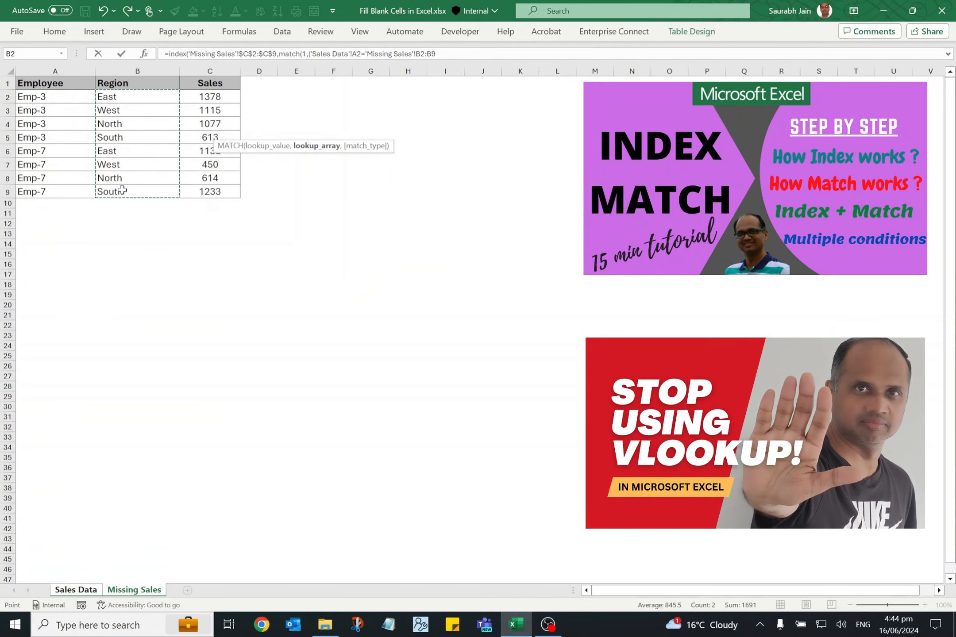
pyautogui.press('F4')
# Multiply by the employee condition 'Sales Data'!B2='Missing Sales'!$A$2:$A$9, close the formula, and enter it into all selected blank Sales cells.
pyautogui.write(')*(')
pyautogui.click(84, 591)
pyautogui.click(119, 100)
pyautogui.write('=')
pyautogui.click(134, 591)
pyautogui.moveTo(72, 96); pyautogui.dragTo(68, 196)
pyautogui.press('F4')
pyautogui.write(')')
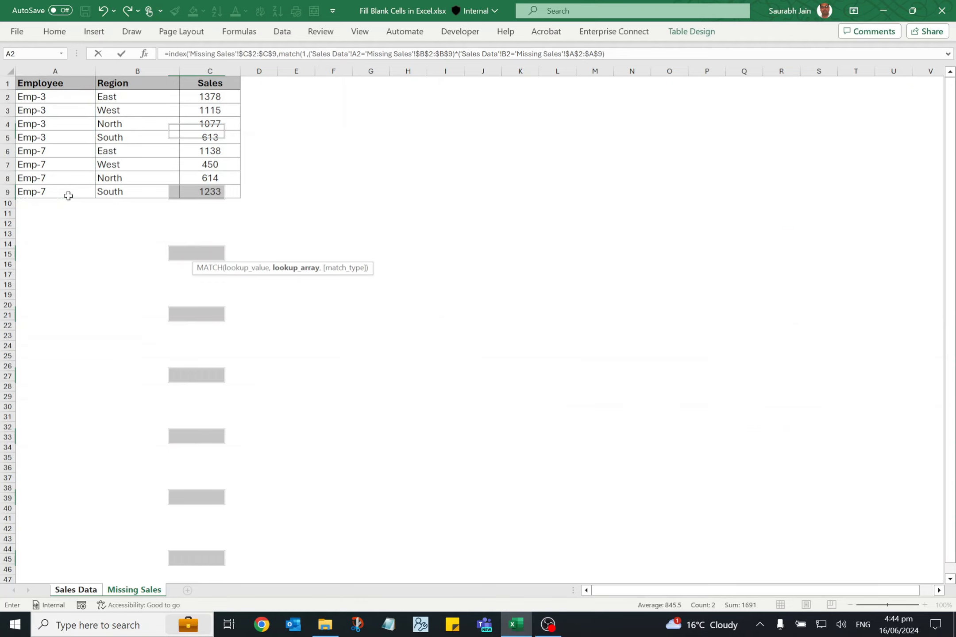
pyautogui.write(')')
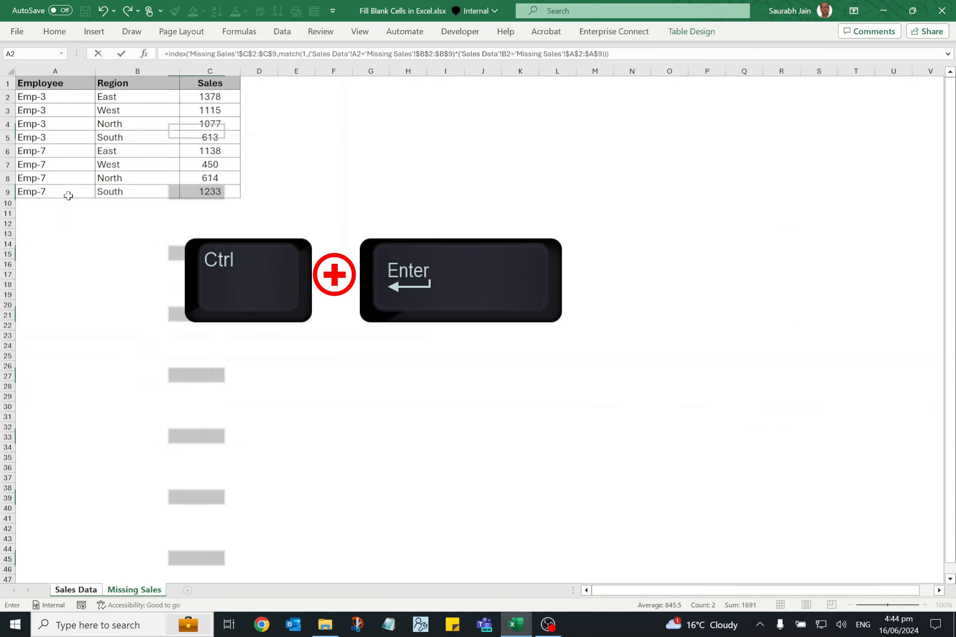
pyautogui.hotkey('ctrl', 'Return')
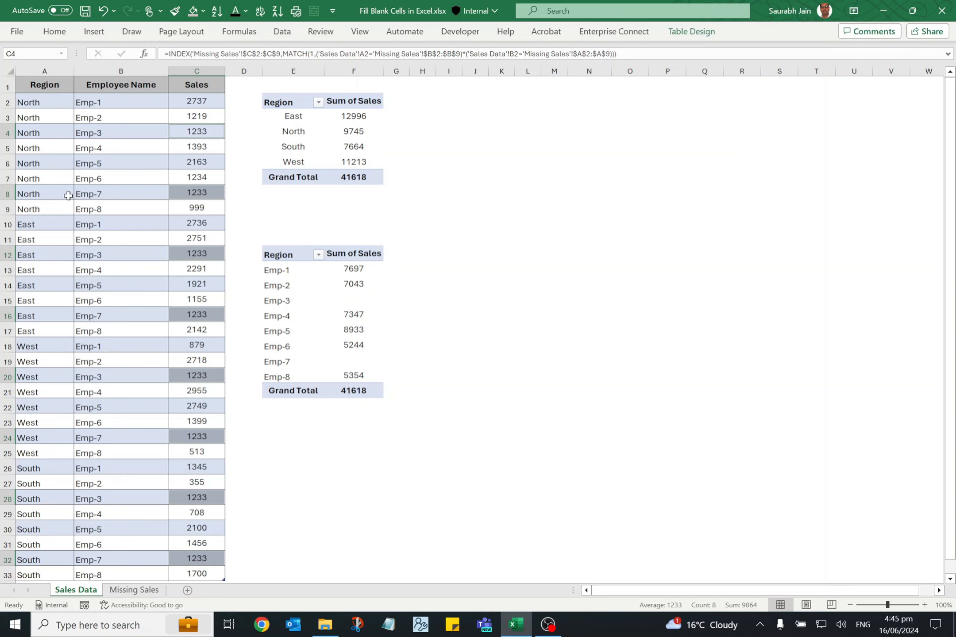
# Refresh the employee PivotTable and the region PivotTable so they use the filled Sales column.
pyautogui.click(293, 301)
pyautogui.rightClick(293, 301)
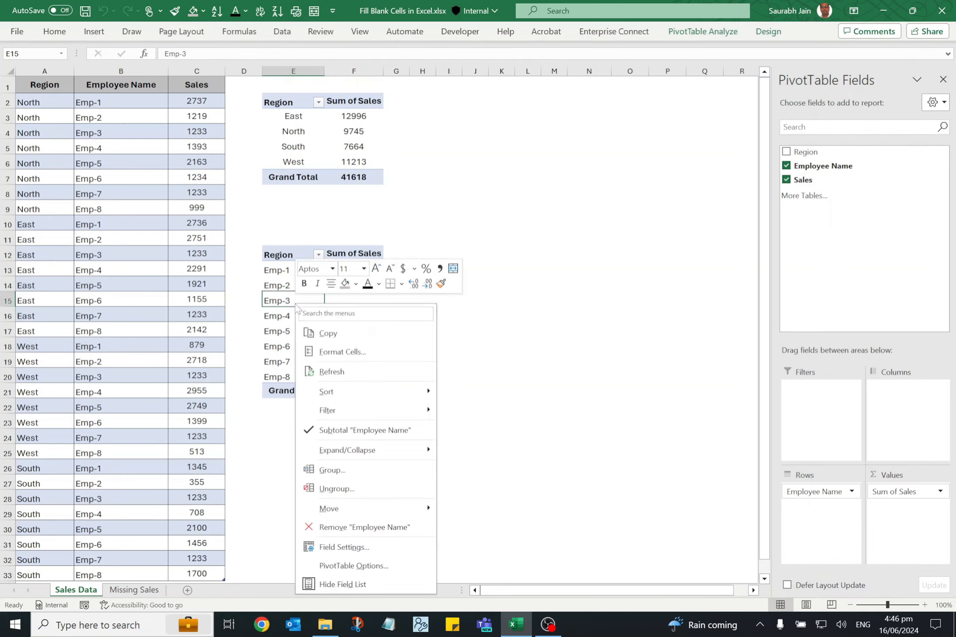
pyautogui.click(333, 372)
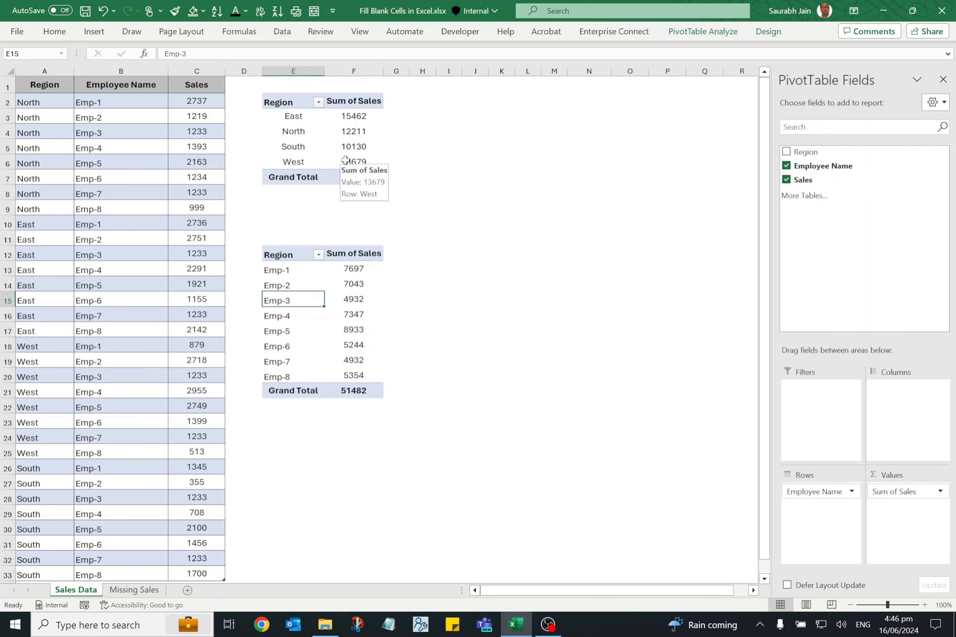
pyautogui.rightClick(364, 144)
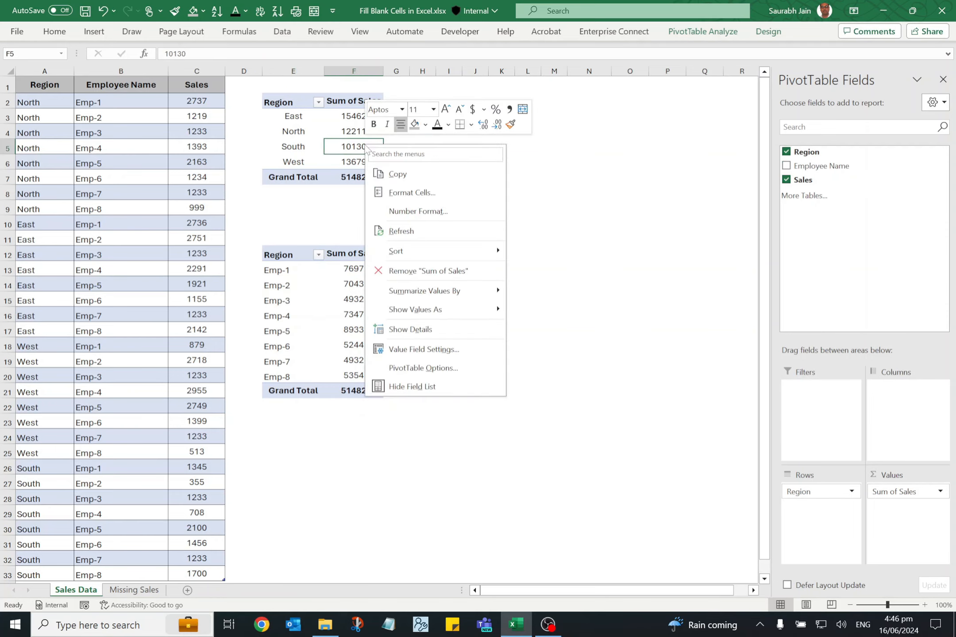